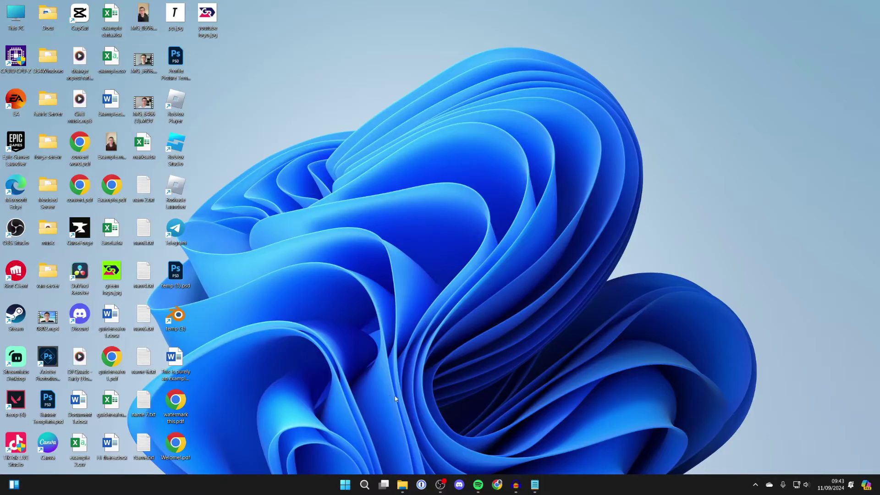
# Step: Open Settings at Accessibility > Keyboard to reach the On-screen keyboard option
pyautogui.click(345, 484)
pyautogui.click(500, 265)
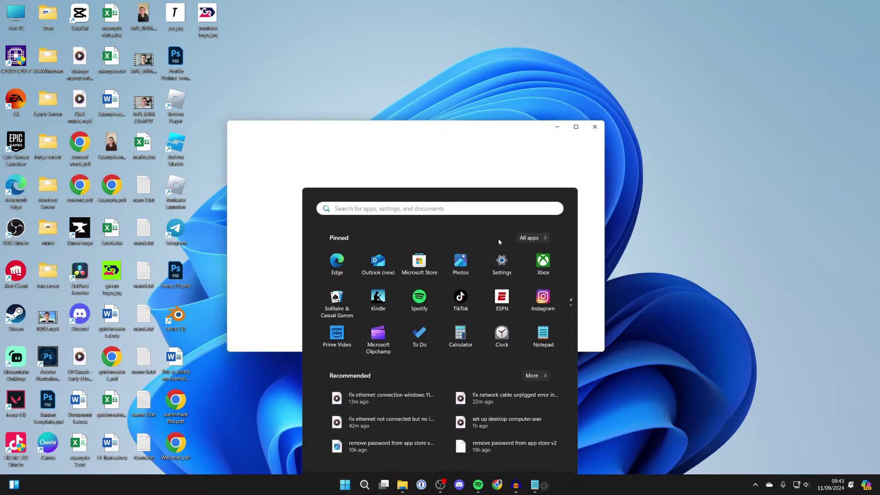
pyautogui.scroll(-1, 280, 243)
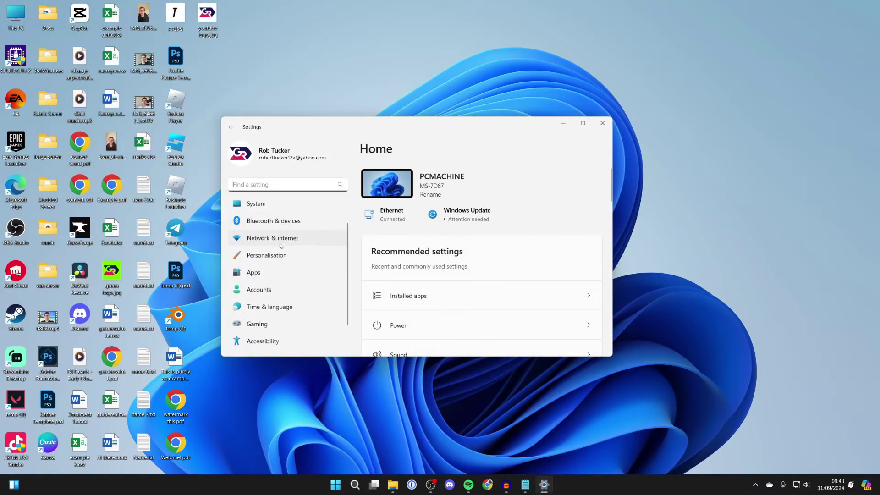
pyautogui.scroll(1, 280, 242)
pyautogui.scroll(-3, 280, 243)
pyautogui.click(274, 321)
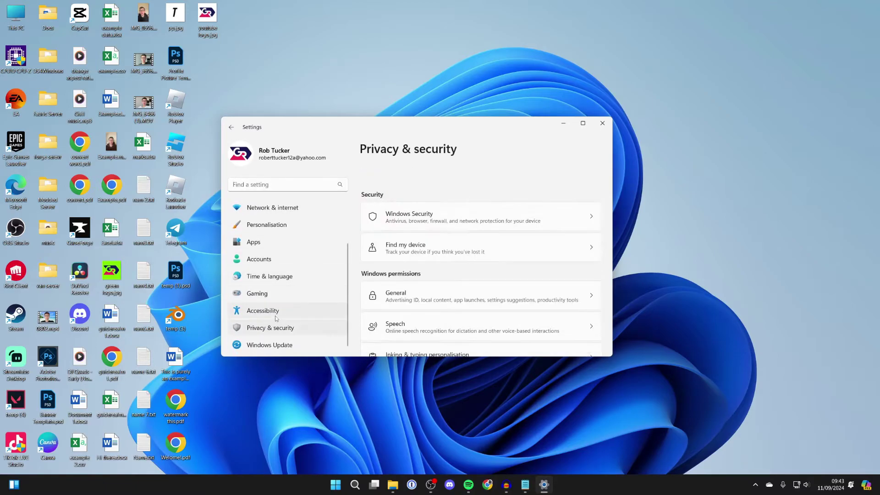
pyautogui.scroll(-3, 531, 265)
pyautogui.scroll(-3, 481, 254)
pyautogui.click(393, 274)
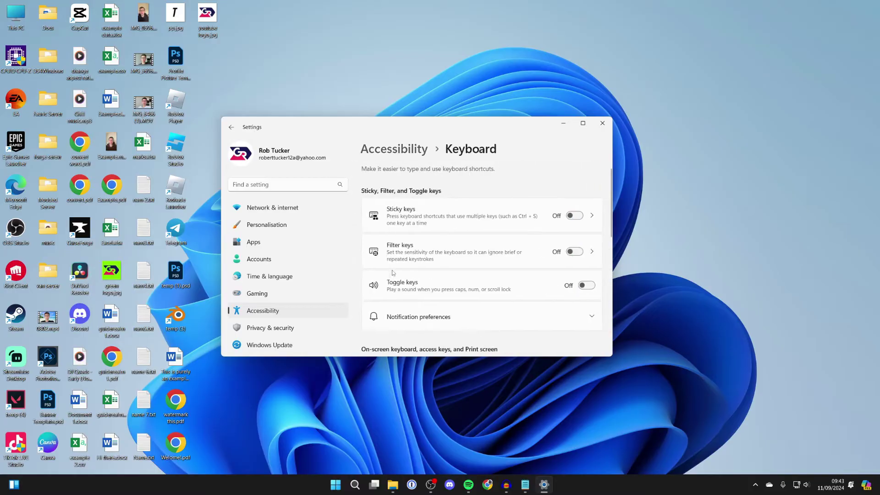
pyautogui.scroll(-3, 394, 272)
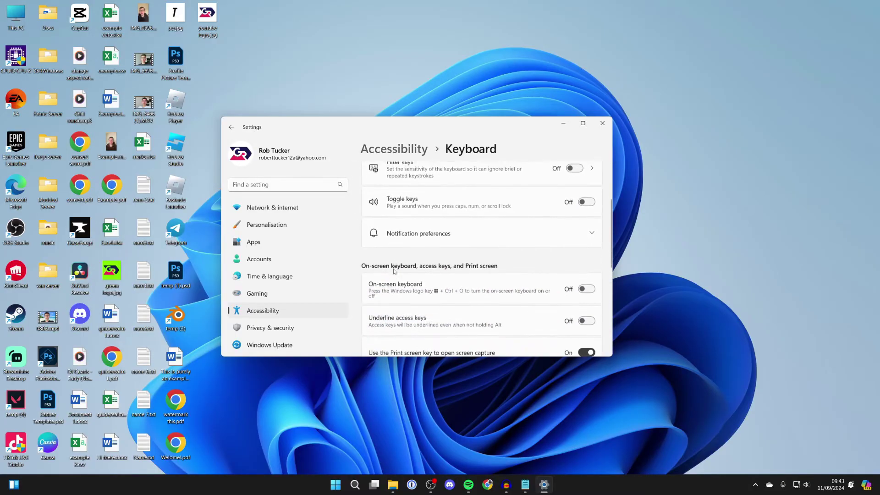
# Step: Turn on the On-screen keyboard and use it to search 'reg' for Registry Editor
pyautogui.click(582, 285)
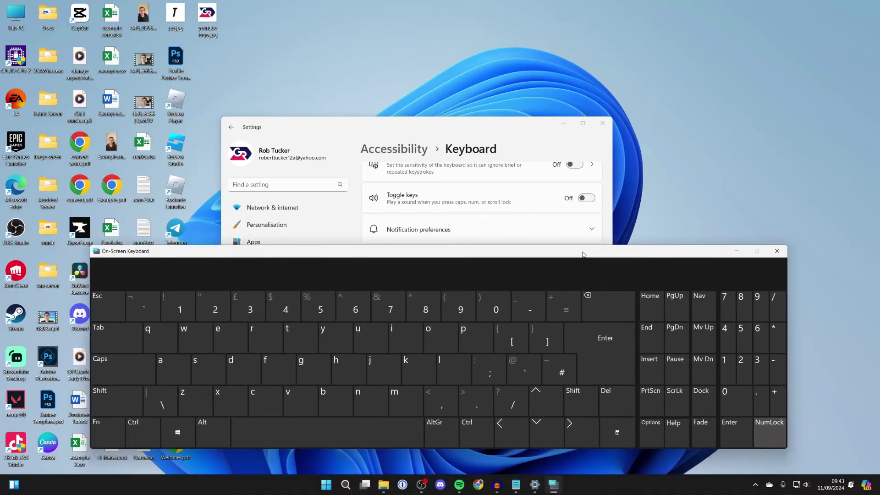
pyautogui.click(346, 485)
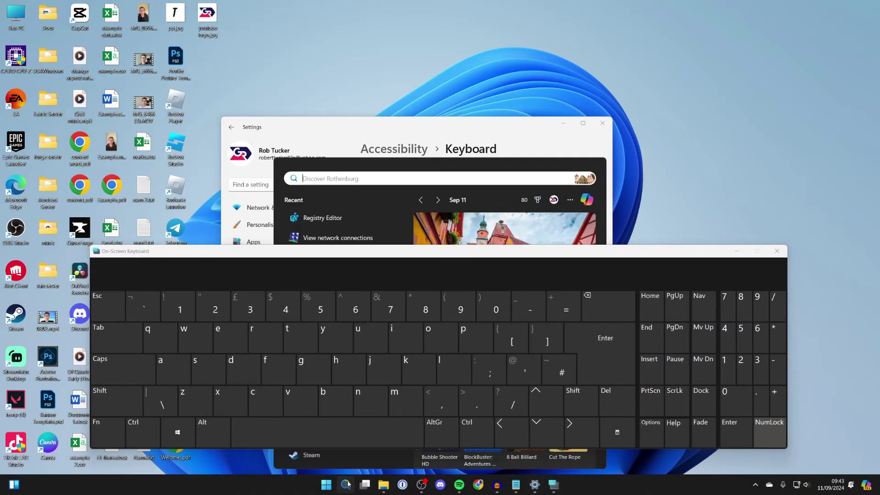
pyautogui.click(251, 329)
pyautogui.write('re')
pyautogui.click(217, 329)
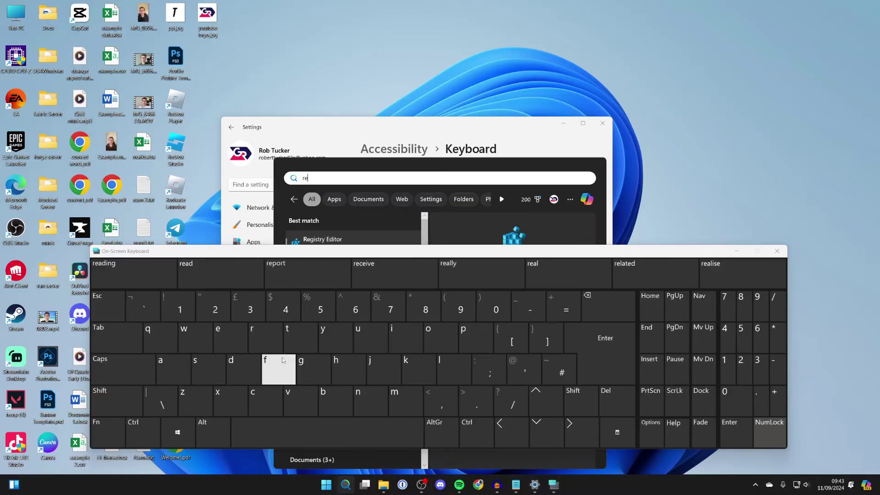
pyautogui.click(301, 361)
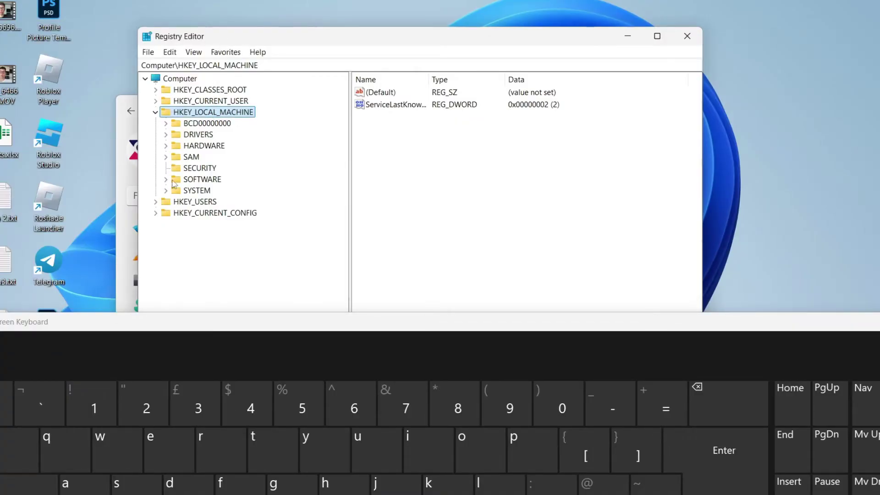
# Step: Browse to HKEY_LOCAL_MACHINE\SYSTEM\CurrentControlSet\Services\i8042prt and select its Start value
pyautogui.click(165, 190)
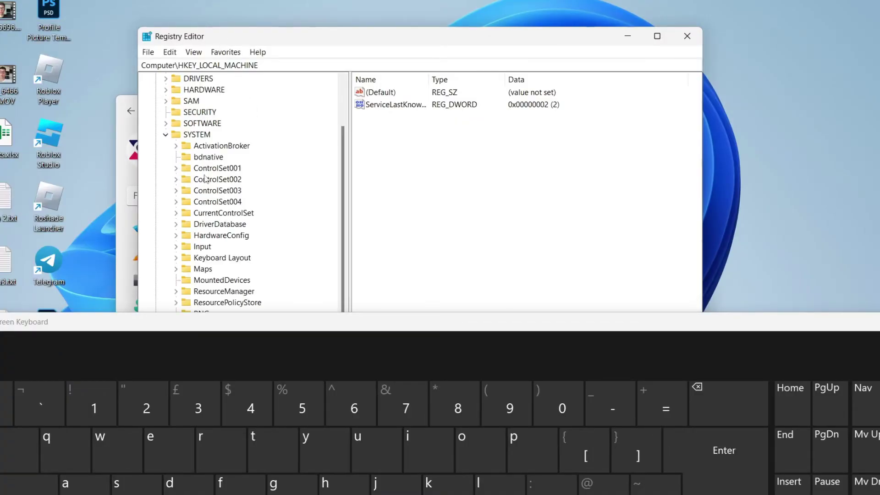
pyautogui.scroll(3, 199, 179)
pyautogui.scroll(-2, 199, 125)
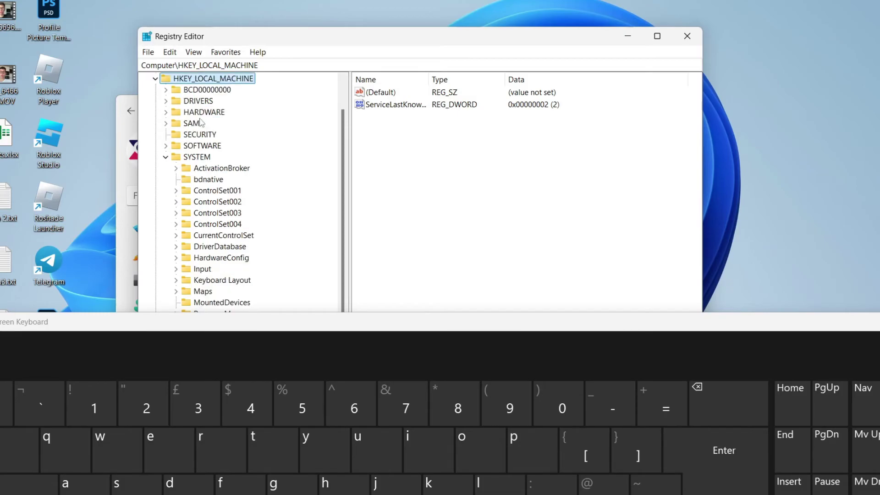
pyautogui.scroll(-1, 201, 127)
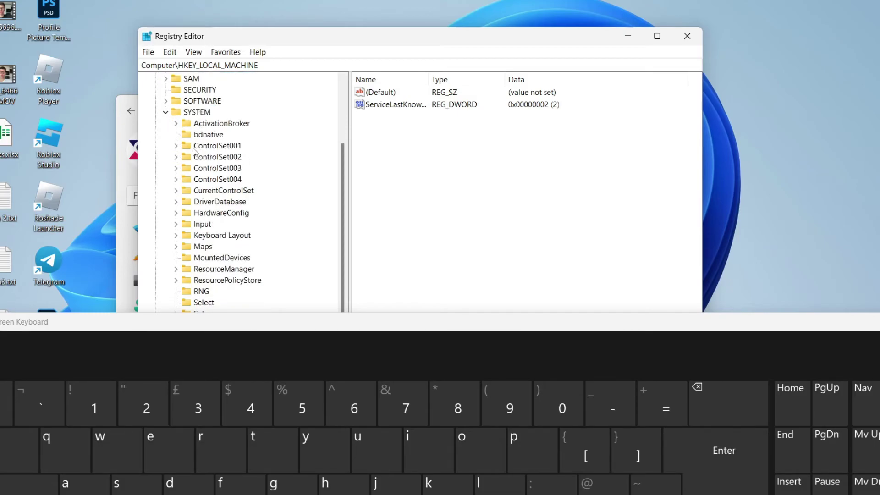
pyautogui.click(176, 190)
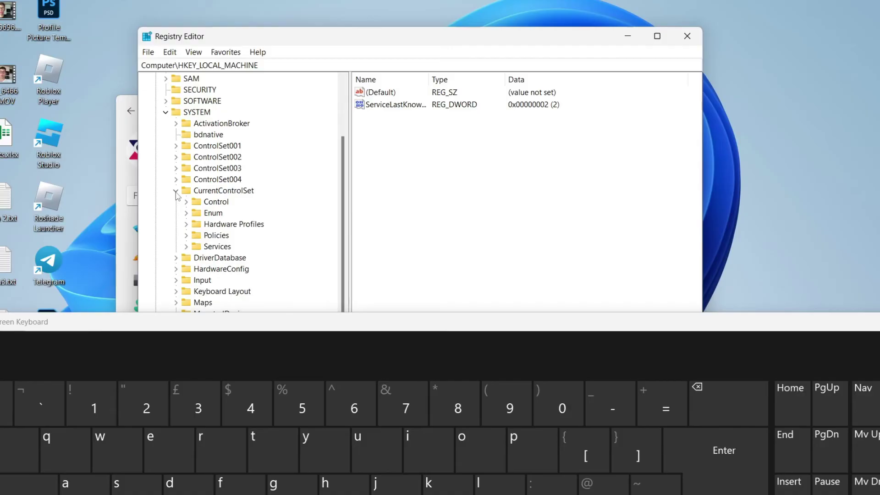
pyautogui.click(188, 246)
pyautogui.scroll(-5, 206, 237)
pyautogui.scroll(-5, 213, 237)
pyautogui.scroll(-5, 219, 236)
pyautogui.scroll(-10, 218, 236)
pyautogui.scroll(-10, 220, 207)
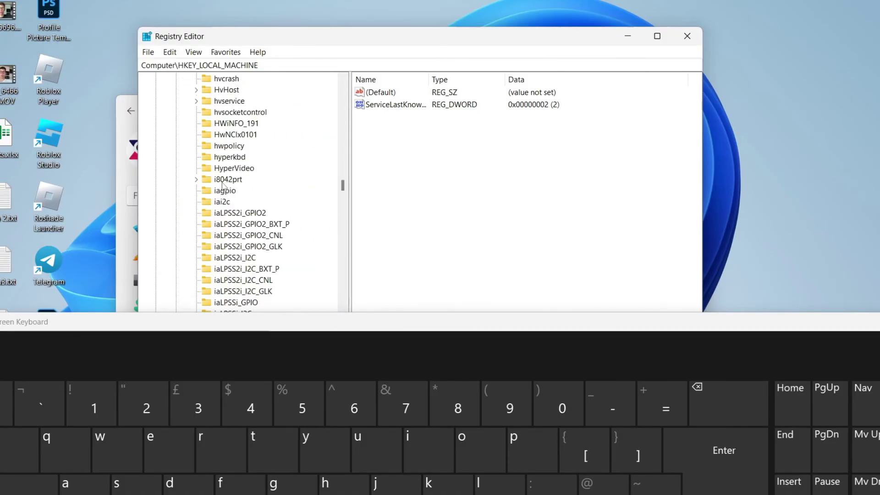
pyautogui.click(226, 179)
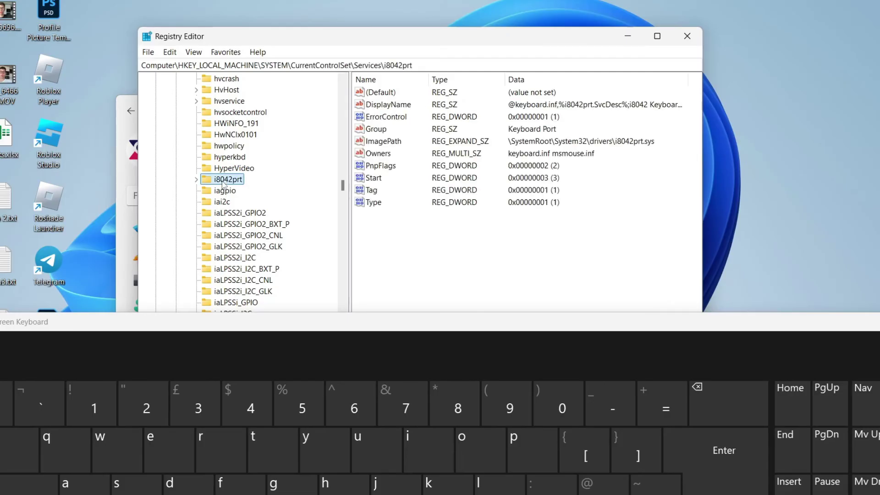
pyautogui.click(375, 178)
# Step: Set the i8042prt Start value data to 1, then close On-Screen Keyboard and Registry Editor
pyautogui.rightClick(378, 179)
pyautogui.click(412, 189)
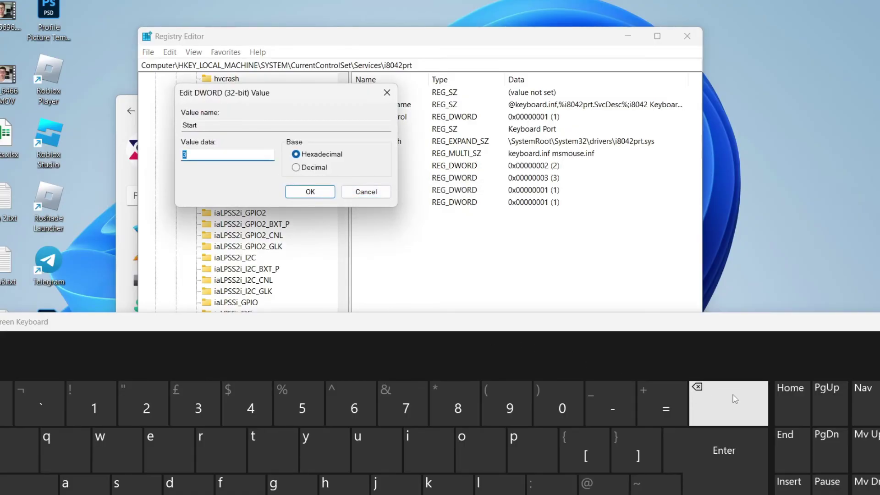
pyautogui.click(82, 412)
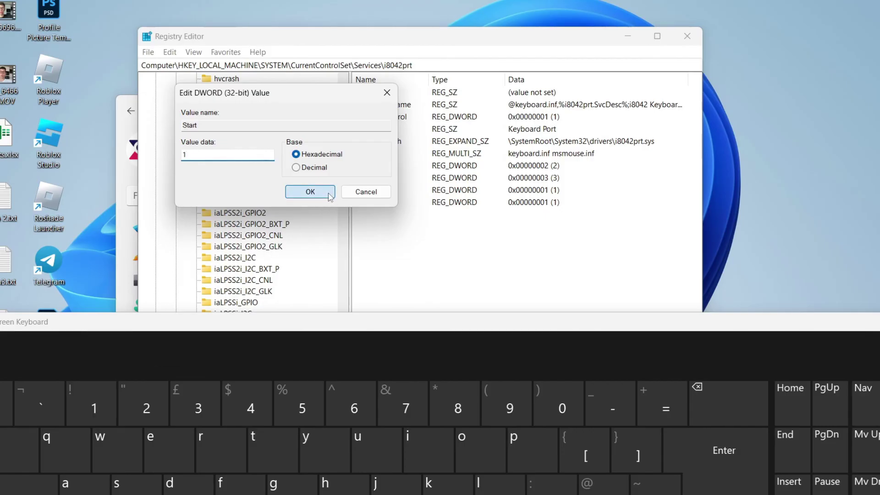
pyautogui.click(310, 192)
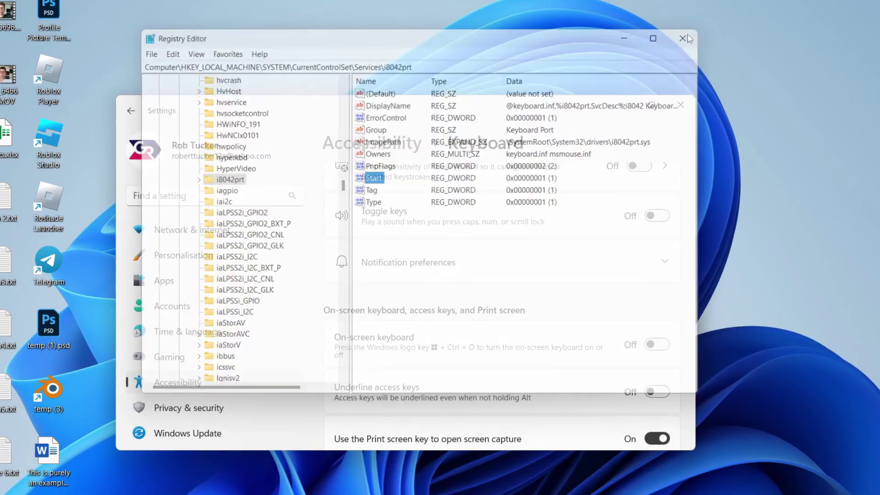
pyautogui.click(687, 35)
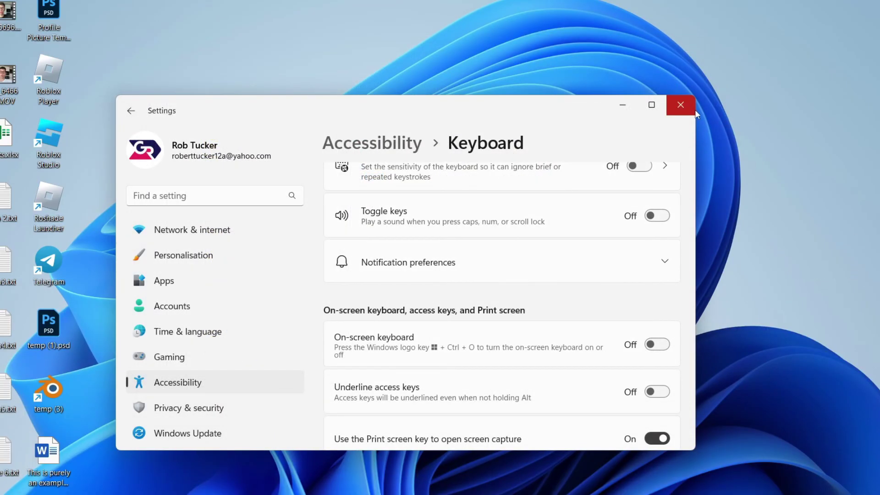